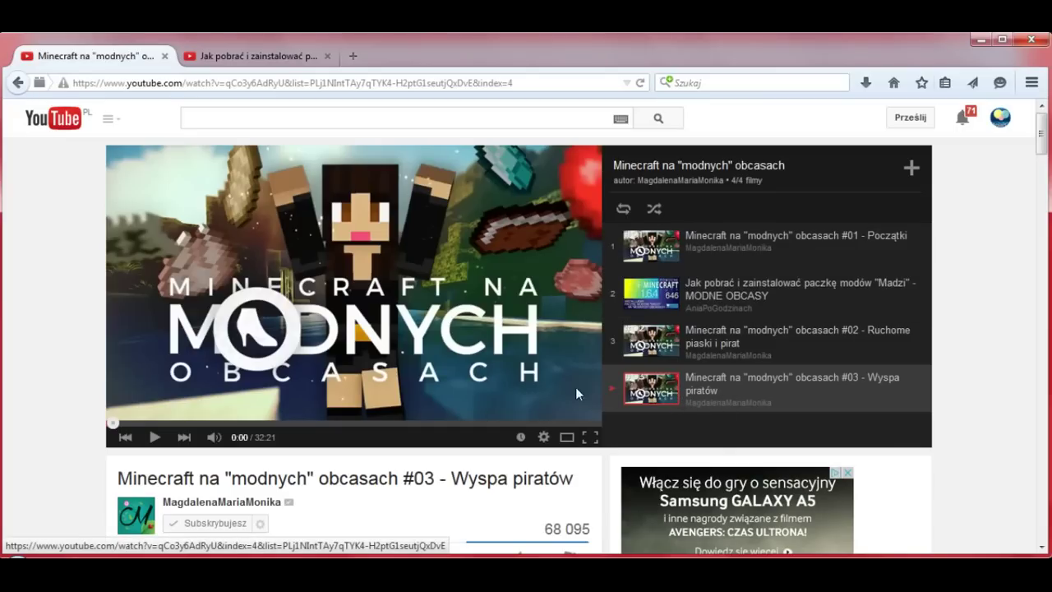
- Expand the description of the "Wyspa piratów" video and highlight the "Link do UpdatePaczki:" heading above its download links
{"action": "scroll", "coordinate": [92, 378], "scroll_direction": "down", "scroll_amount": 4}
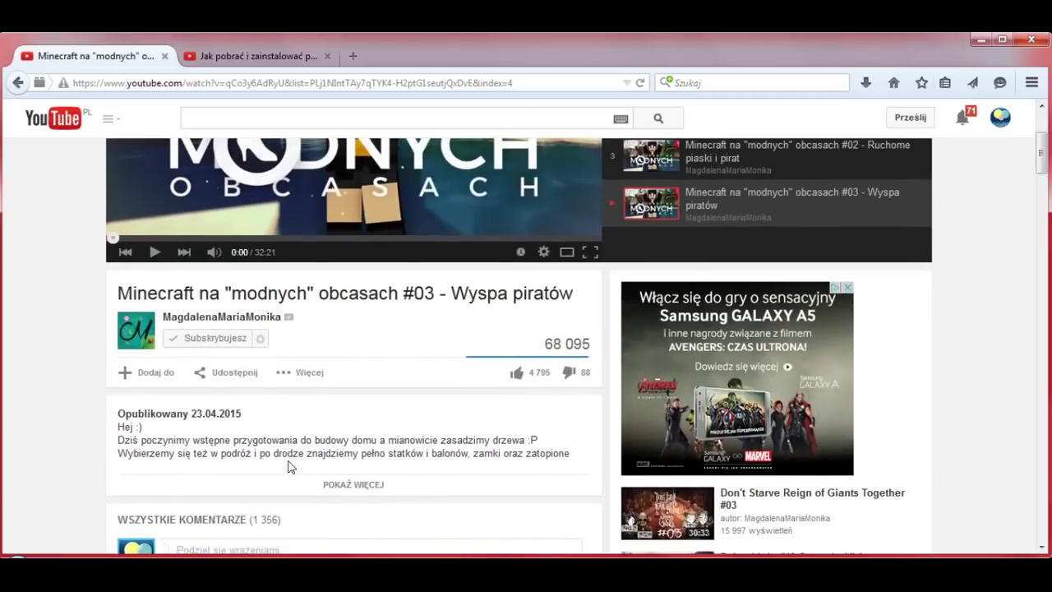
{"action": "left_click", "coordinate": [344, 487]}
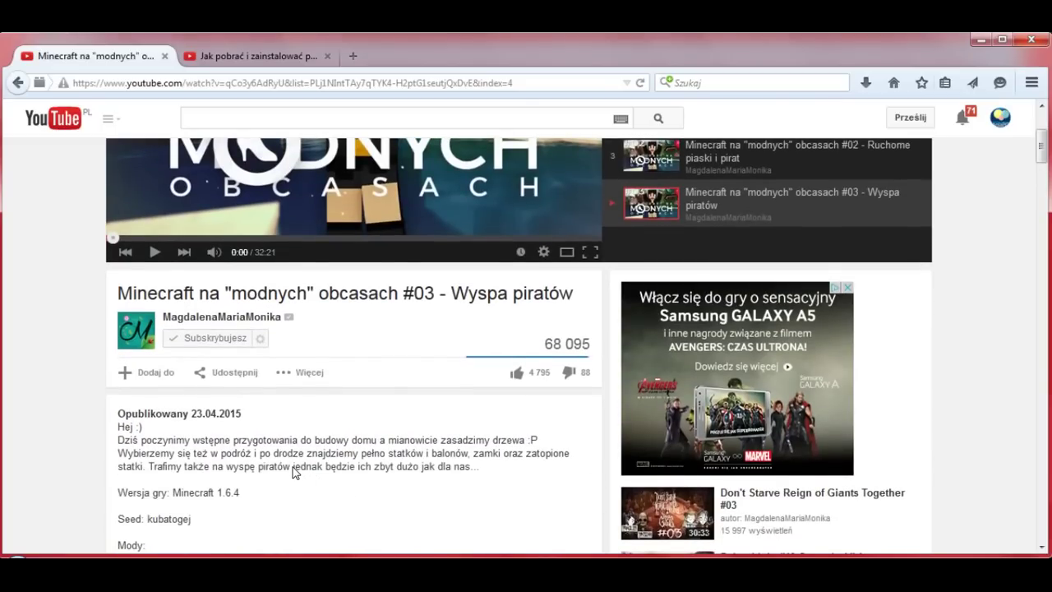
{"action": "scroll", "coordinate": [294, 473], "scroll_direction": "down", "scroll_amount": 8}
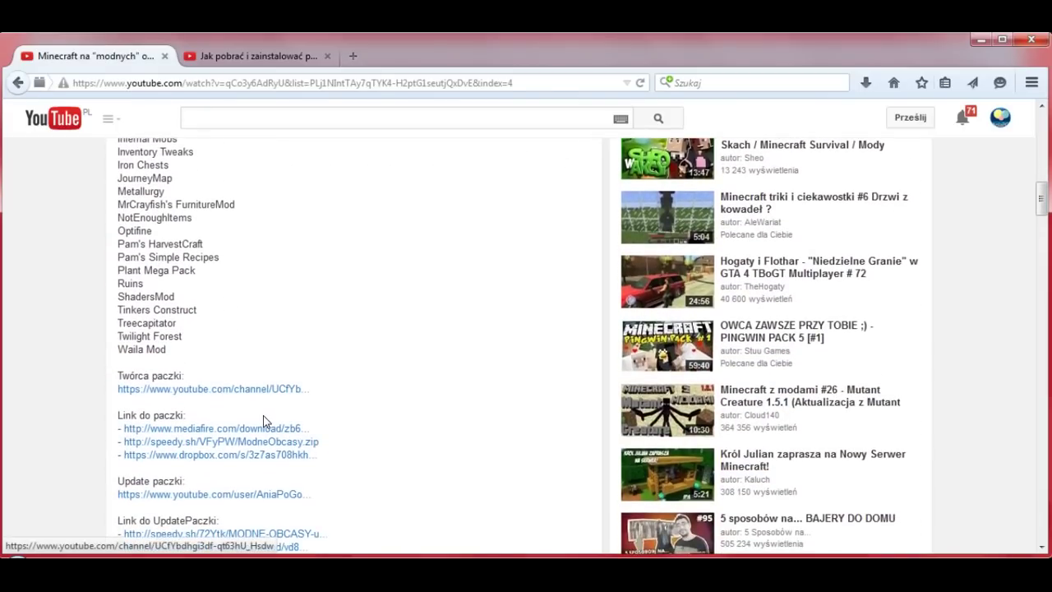
{"action": "scroll", "coordinate": [225, 395], "scroll_direction": "down", "scroll_amount": 2}
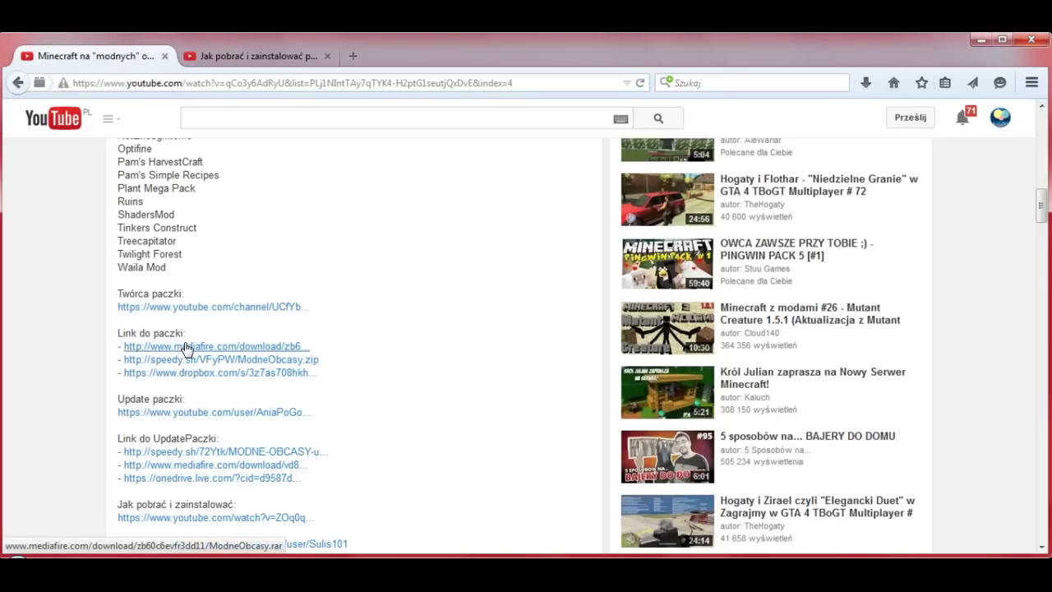
{"action": "scroll", "coordinate": [189, 347], "scroll_direction": "down", "scroll_amount": 2}
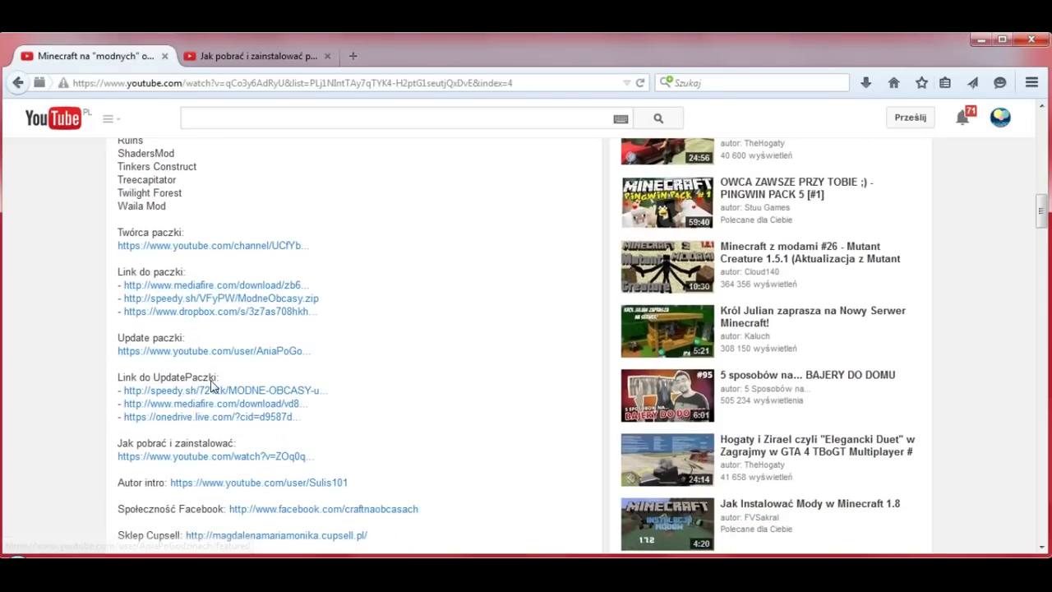
{"action": "left_click_drag", "start_coordinate": [219, 380], "coordinate": [123, 383]}
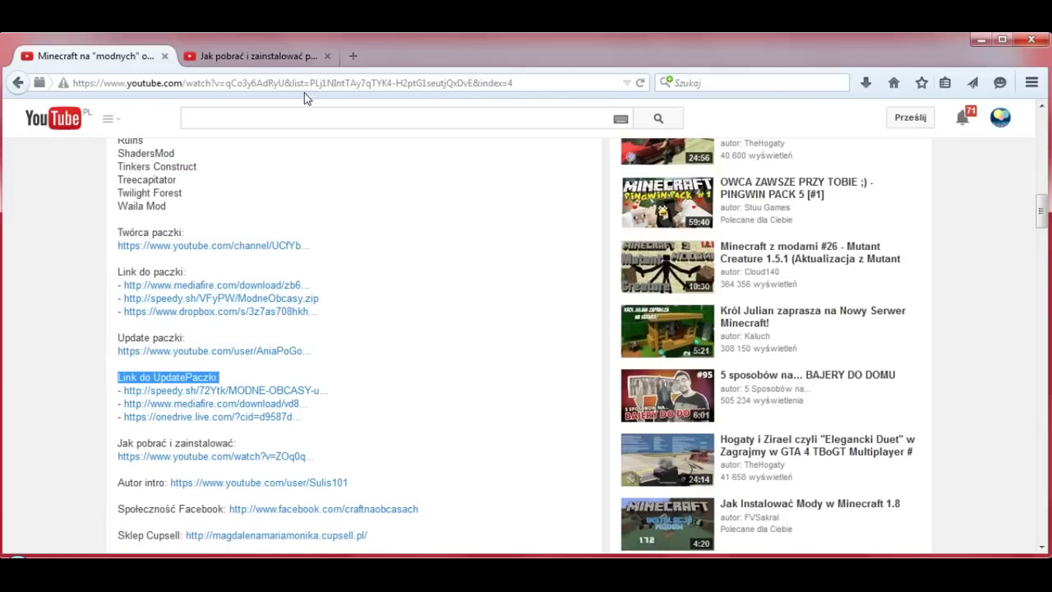
- Check the playlist and the mod pack installation tutorial video, then return to the update pack links in the "Wyspa piratów" description
{"action": "scroll", "coordinate": [402, 256], "scroll_direction": "up", "scroll_amount": 3}
{"action": "scroll", "coordinate": [402, 256], "scroll_direction": "up", "scroll_amount": 15}
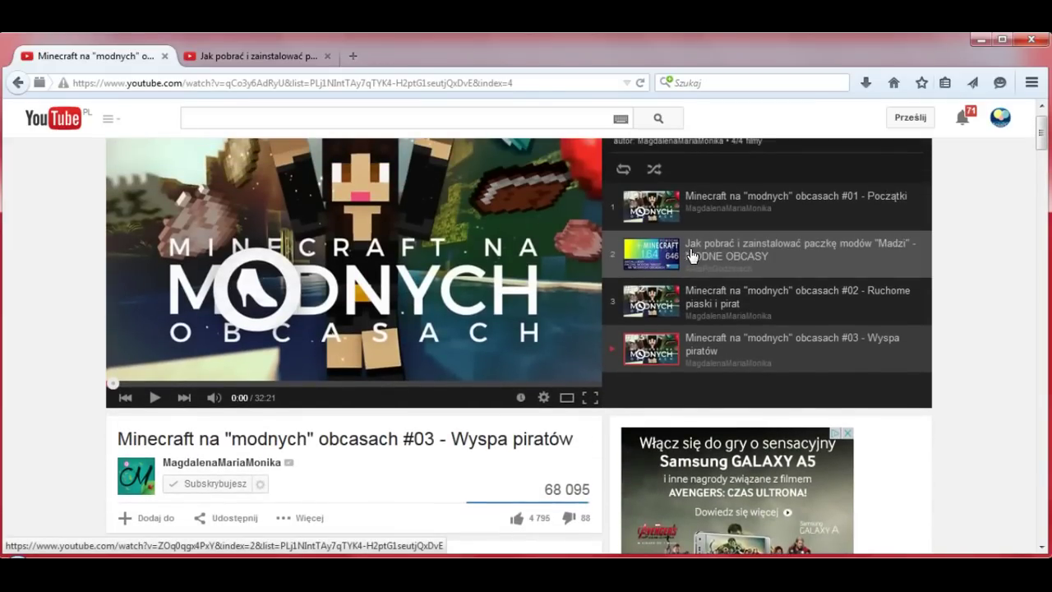
{"action": "left_click", "coordinate": [255, 56]}
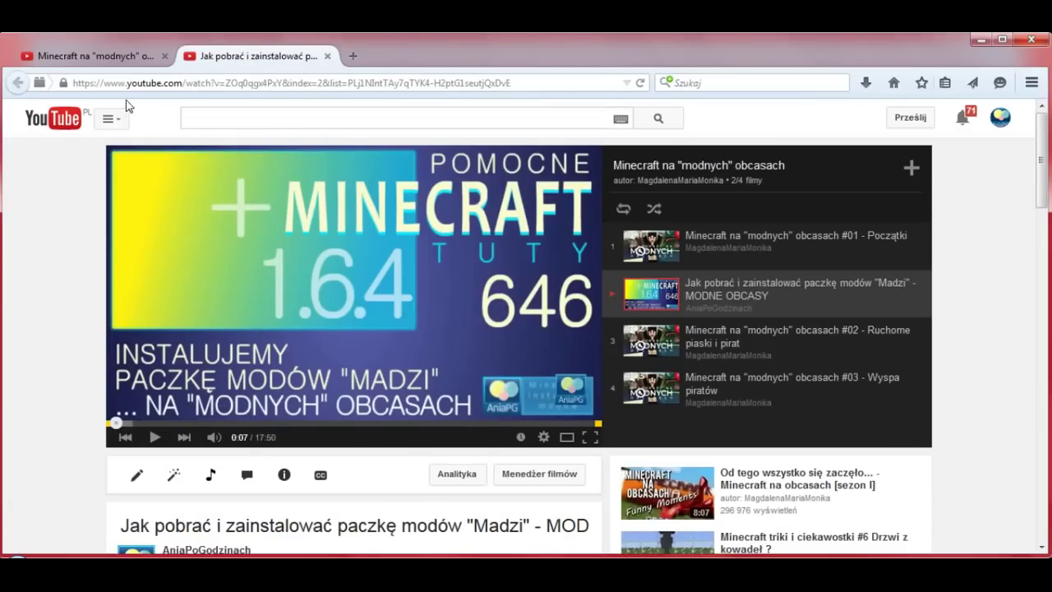
{"action": "left_click", "coordinate": [112, 59]}
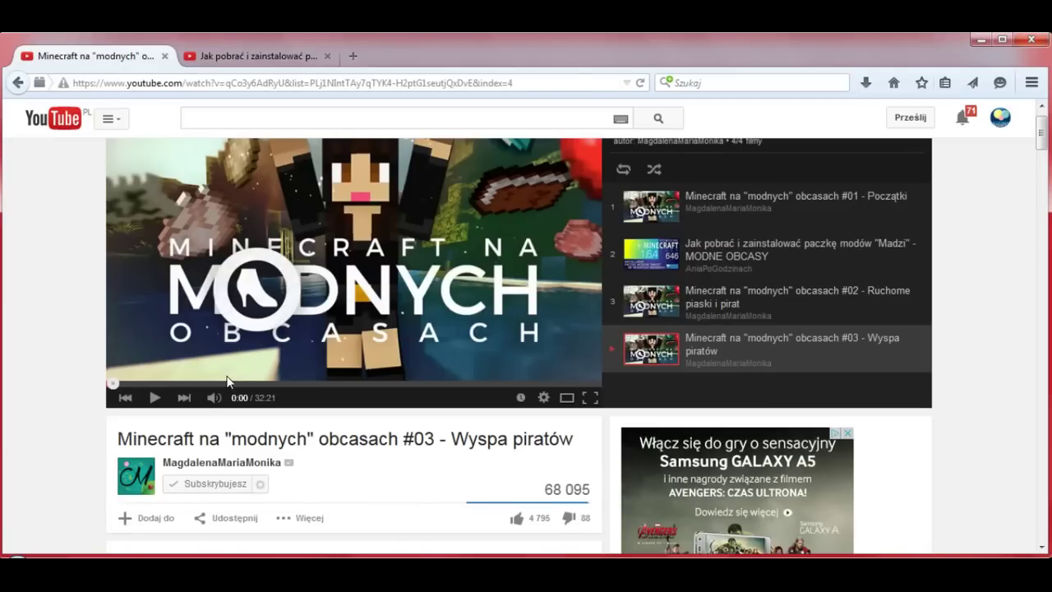
{"action": "scroll", "coordinate": [223, 394], "scroll_direction": "down", "scroll_amount": 3}
{"action": "scroll", "coordinate": [223, 394], "scroll_direction": "down", "scroll_amount": 20}
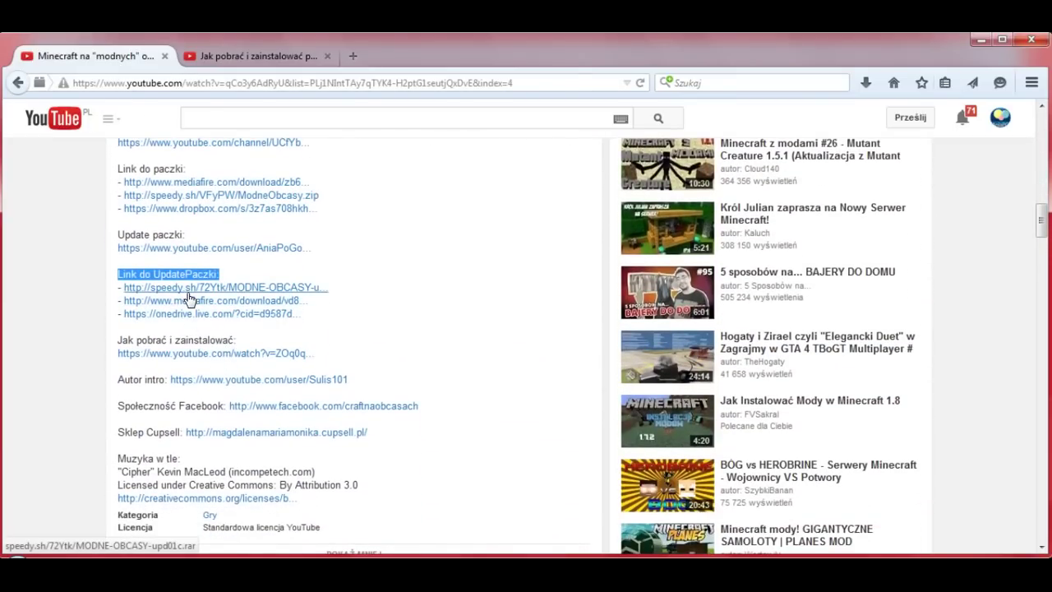
{"action": "left_click", "coordinate": [249, 58]}
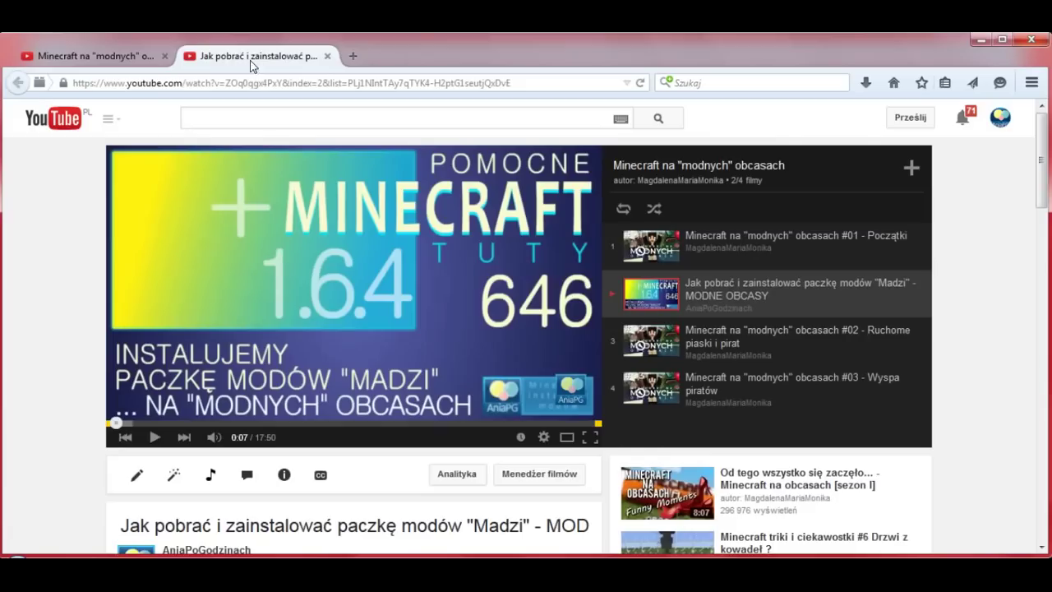
{"action": "left_click", "coordinate": [121, 57]}
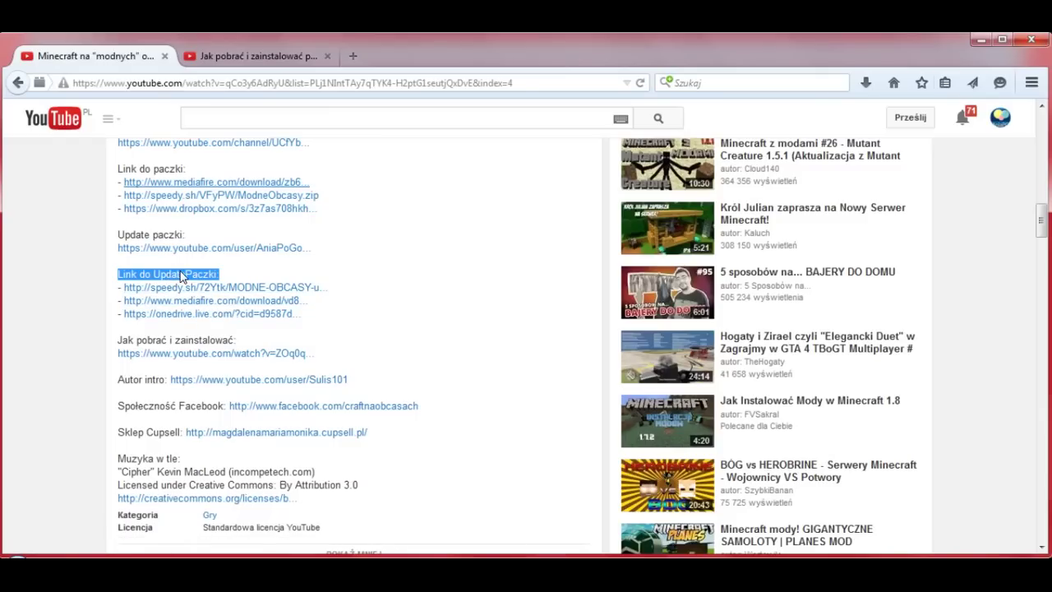
- Leave the browser for the desktop and open the .minecraft folder through the Roaming shortcut
{"action": "left_click", "coordinate": [980, 39]}
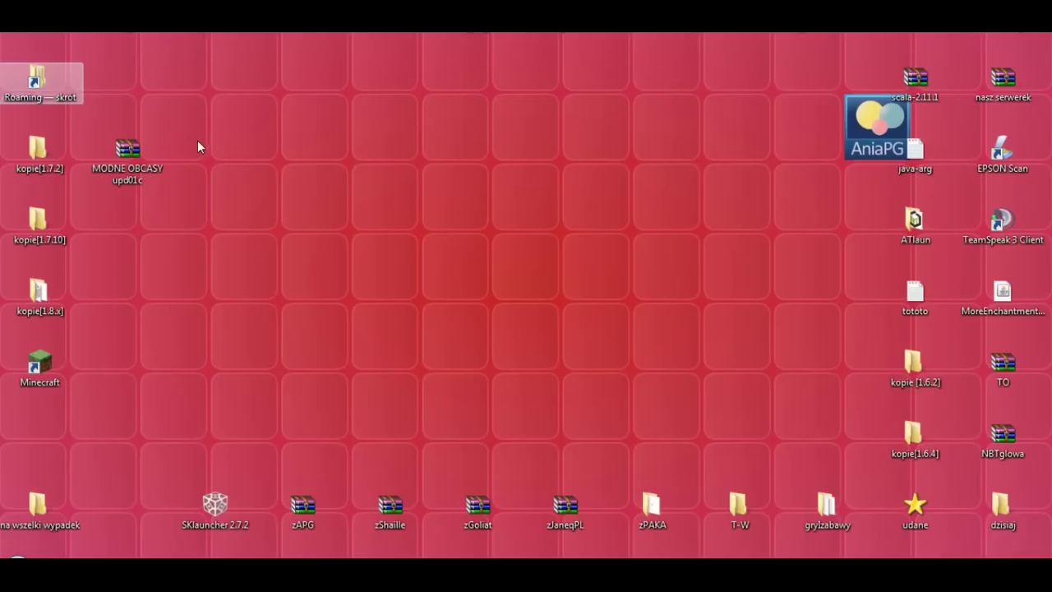
{"action": "double_click", "coordinate": [41, 80]}
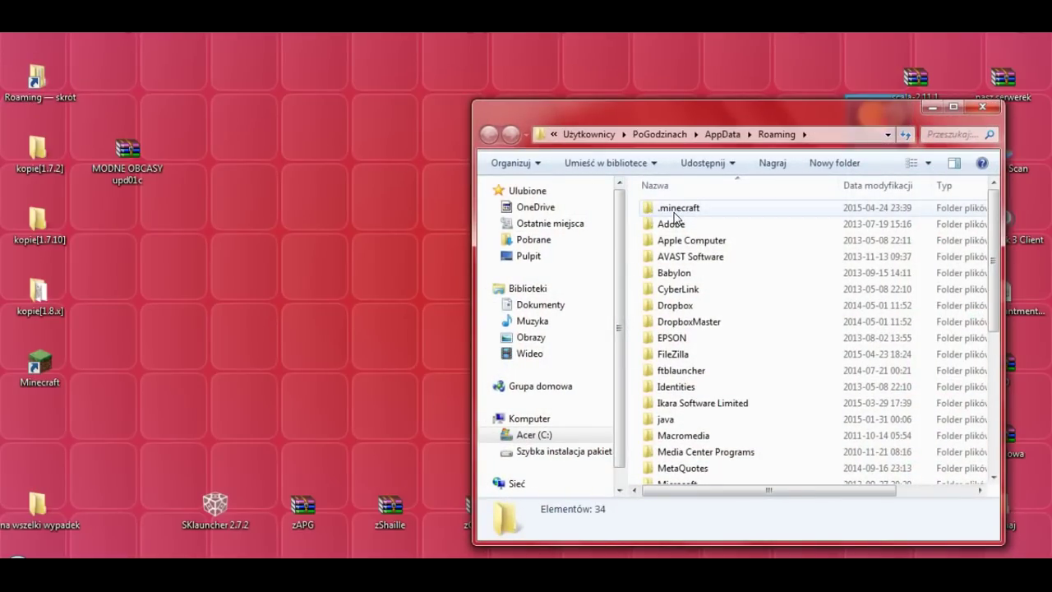
{"action": "double_click", "coordinate": [651, 212]}
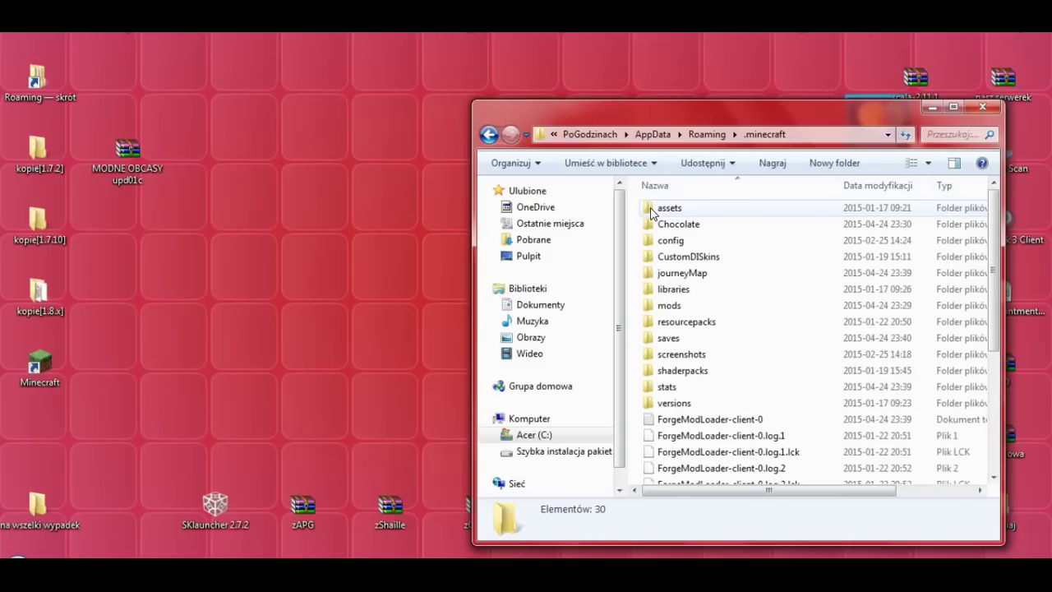
{"action": "key", "text": "BackSpace"}
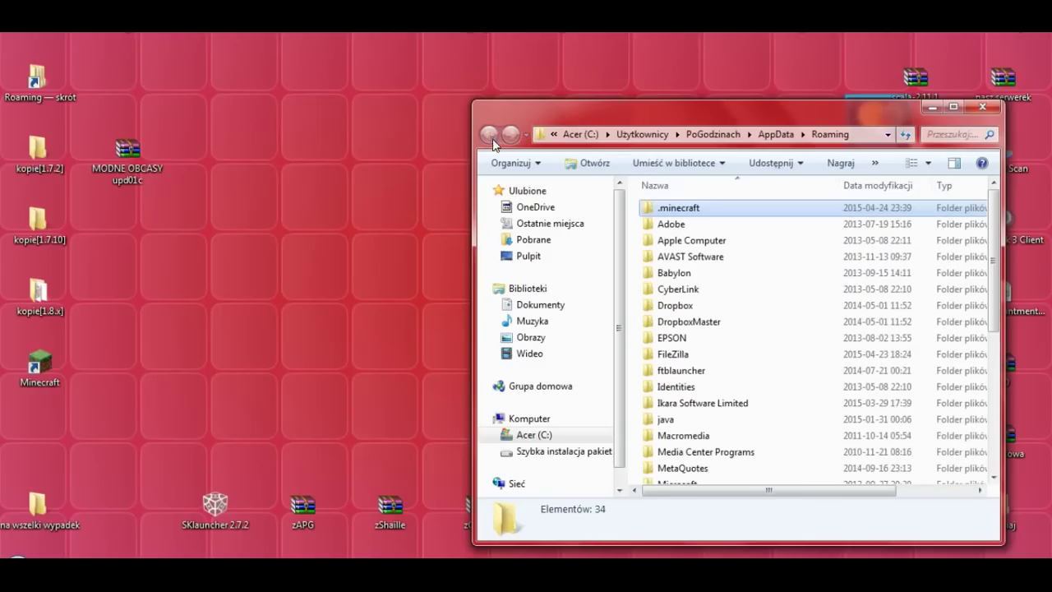
{"action": "double_click", "coordinate": [651, 212]}
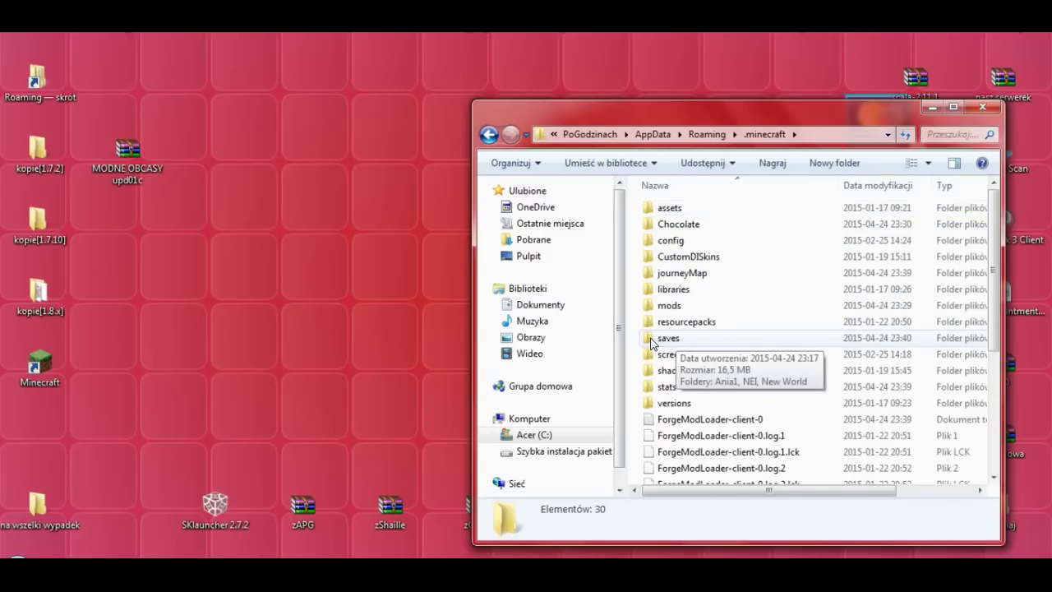
- Move the Ania1 world folder out of the .minecraft saves folder onto the desktop
{"action": "left_click", "coordinate": [652, 341]}
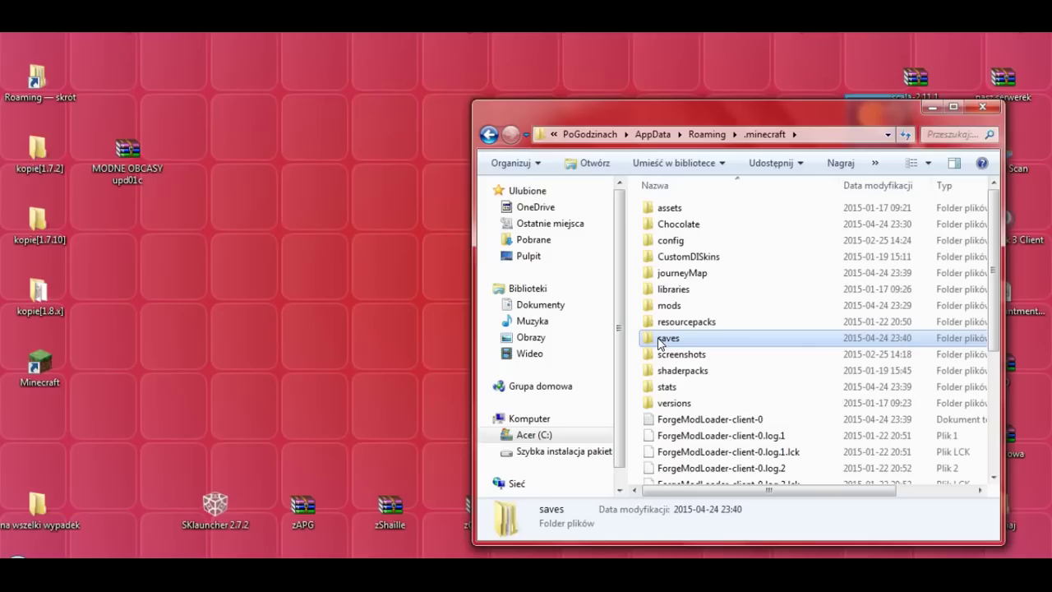
{"action": "double_click", "coordinate": [651, 340]}
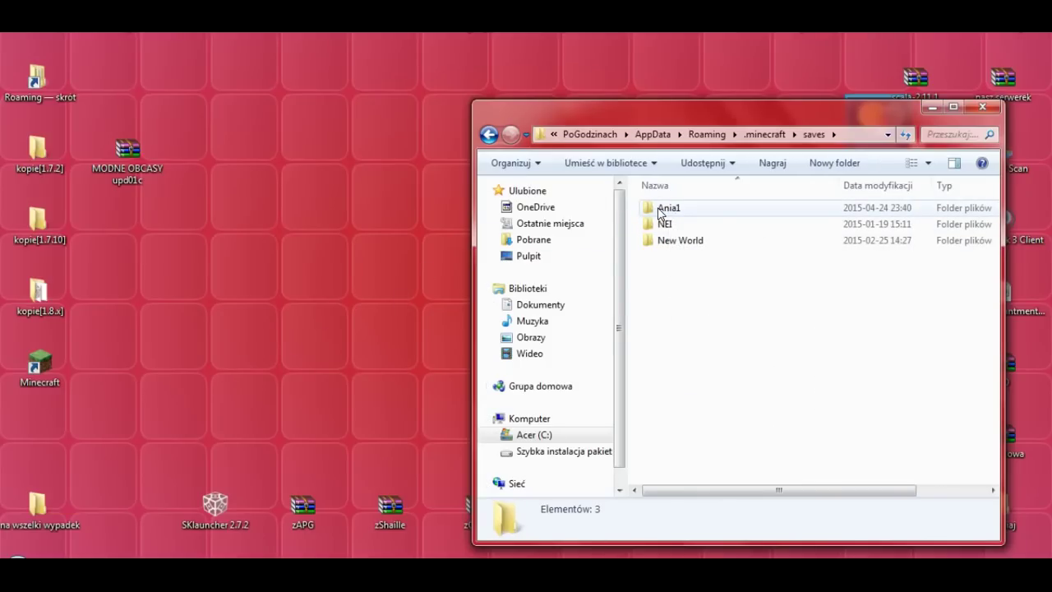
{"action": "left_click_drag", "start_coordinate": [649, 210], "coordinate": [176, 431]}
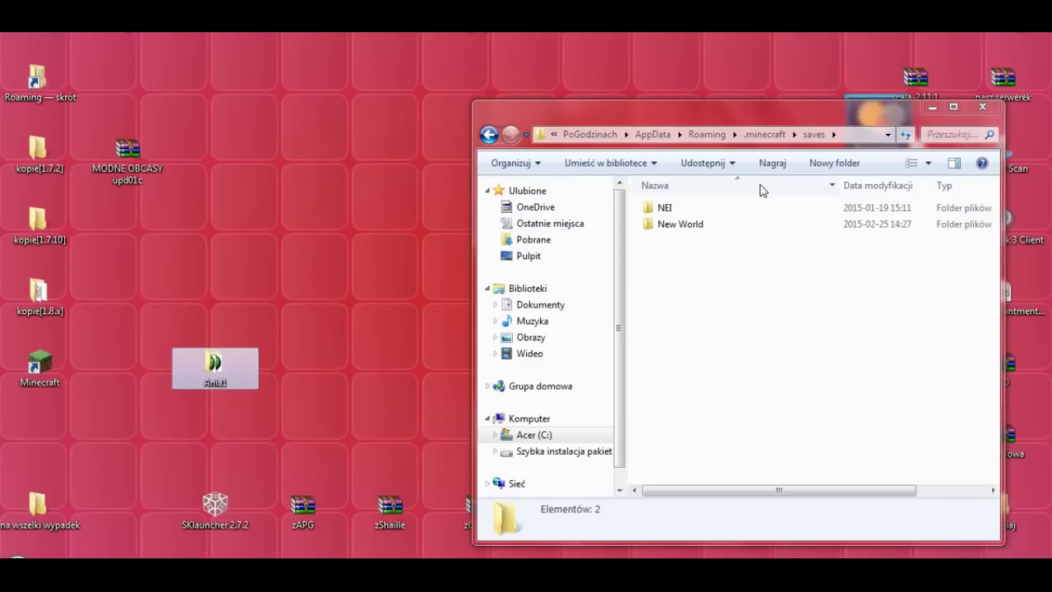
- Return to the Roaming folder and move the old .minecraft folder to the desktop
{"action": "left_click", "coordinate": [703, 133]}
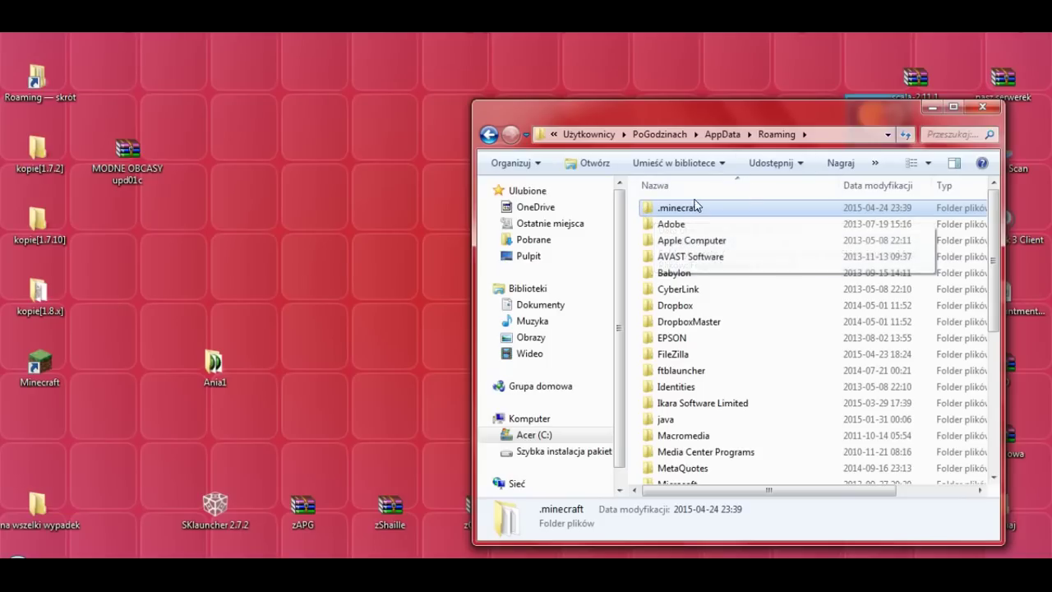
{"action": "left_click_drag", "start_coordinate": [647, 212], "coordinate": [138, 537]}
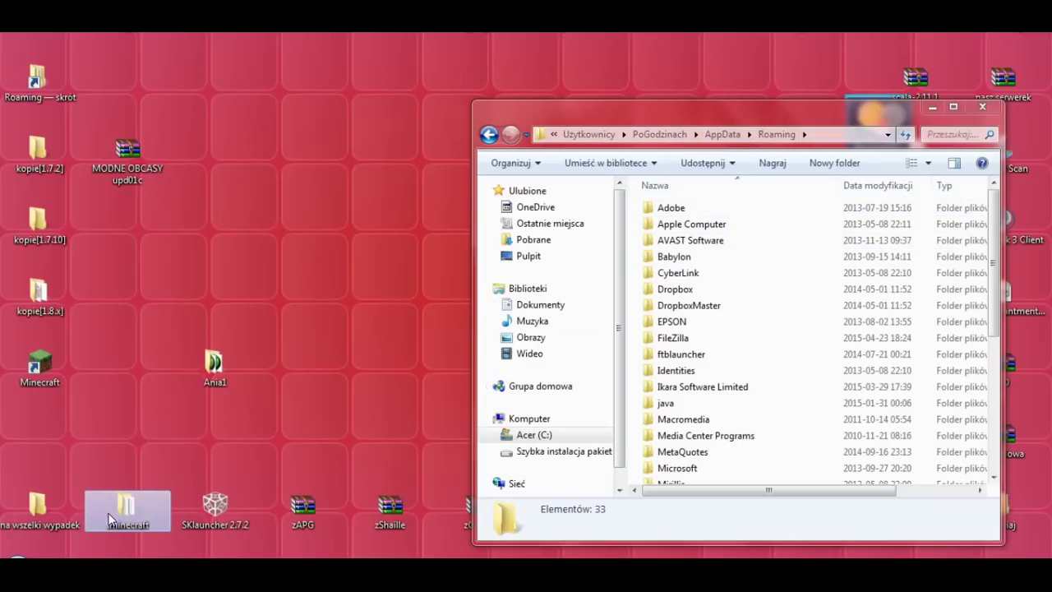
{"action": "mouse_move", "coordinate": [132, 508]}
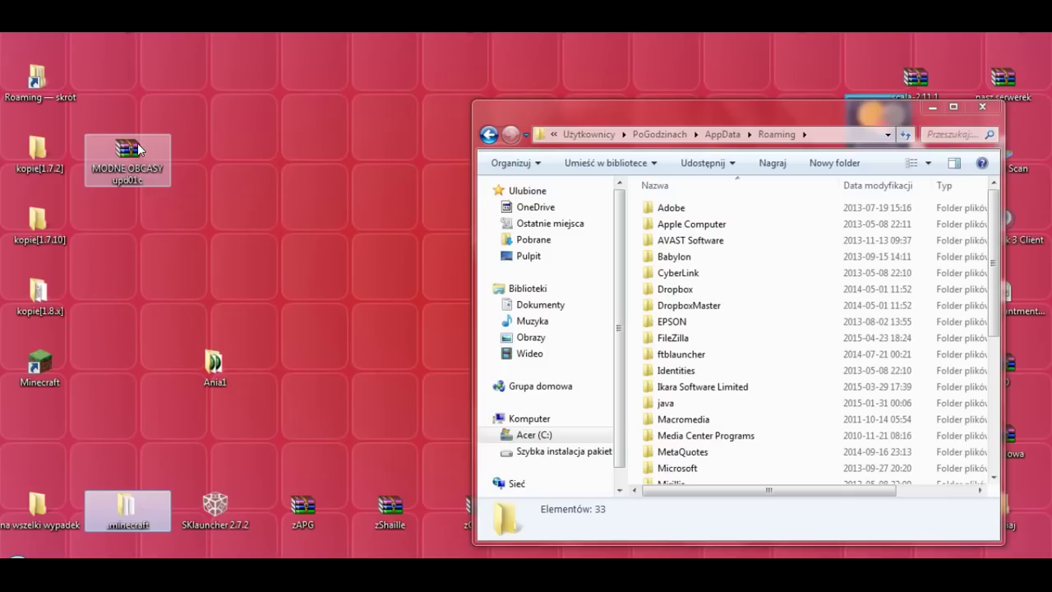
- Open the MODNE OBCASY upd01c archive with WinRAR, without making it the permanent program for this file type
{"action": "mouse_move", "coordinate": [128, 151]}
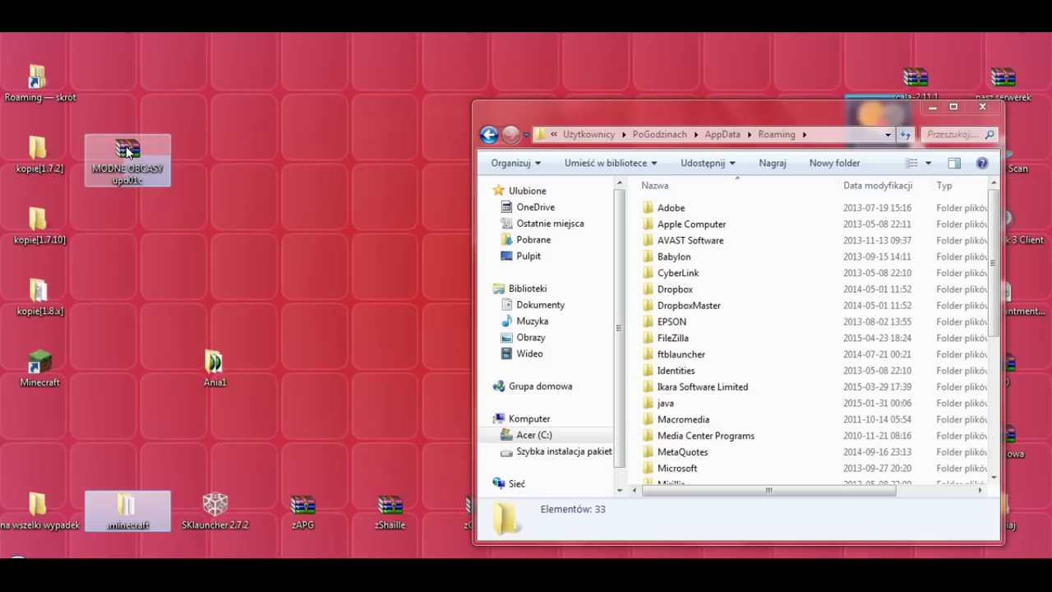
{"action": "right_click", "coordinate": [128, 150]}
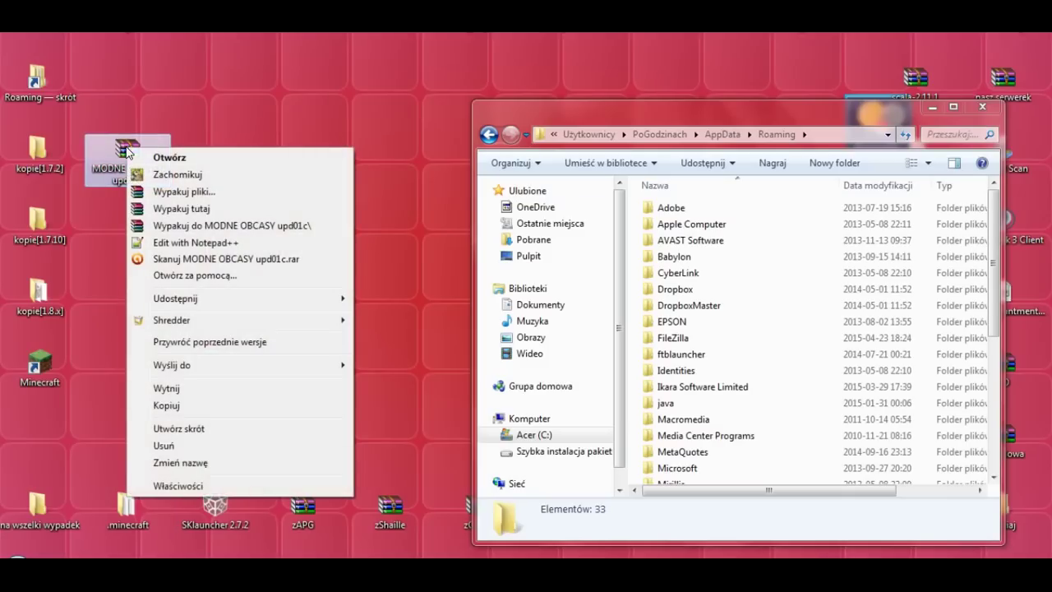
{"action": "left_click", "coordinate": [212, 276]}
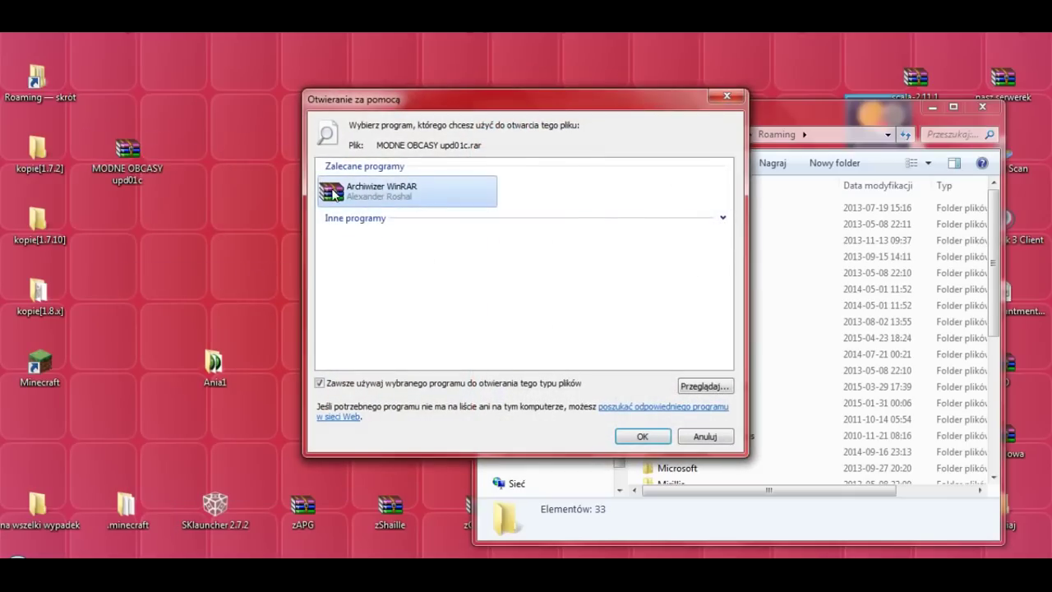
{"action": "left_click", "coordinate": [318, 384]}
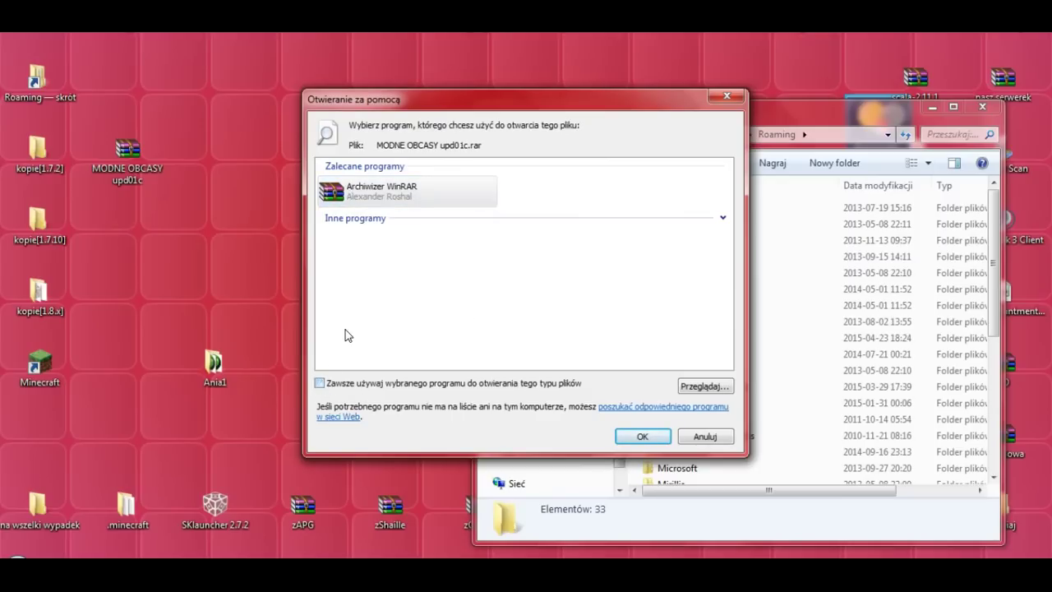
{"action": "left_click", "coordinate": [642, 436]}
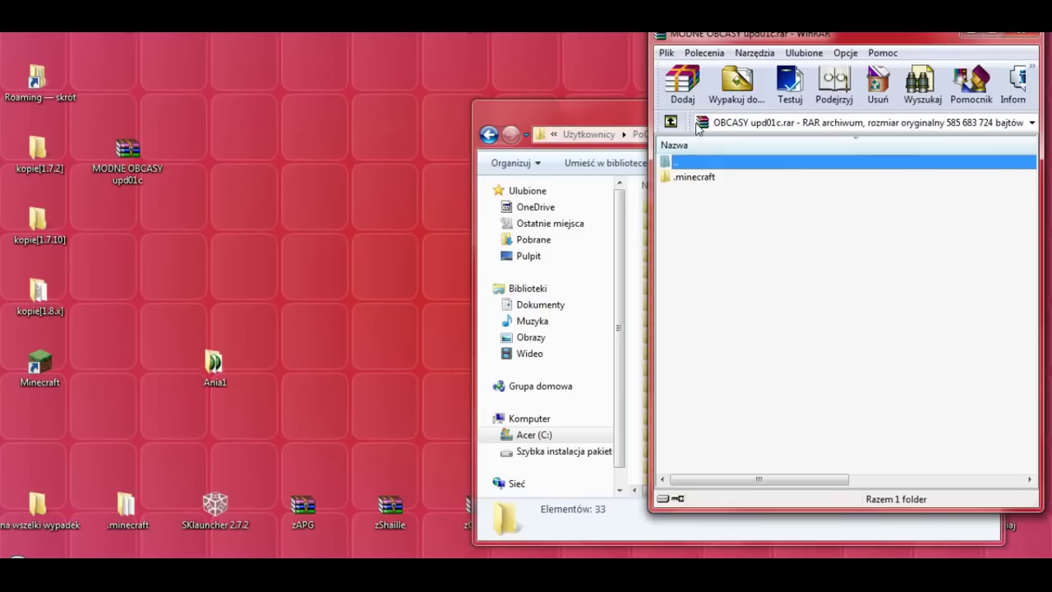
- Extract the archive's .minecraft folder into Roaming, close the archive, and set its file aside among the other archives on the desktop
{"action": "left_click", "coordinate": [598, 70]}
{"action": "left_click_drag", "start_coordinate": [713, 47], "coordinate": [104, 46]}
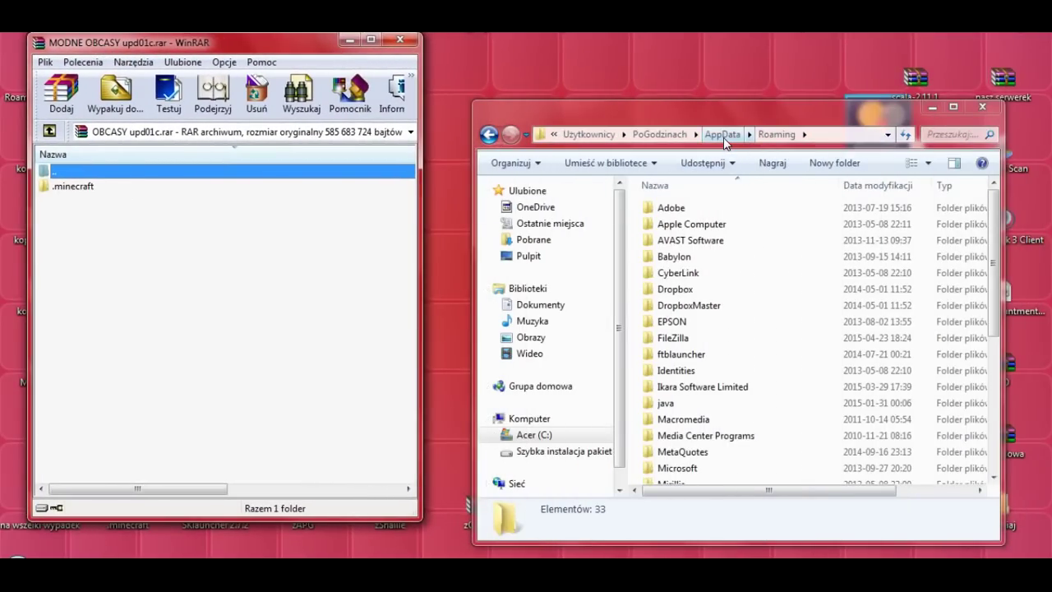
{"action": "left_click_drag", "start_coordinate": [47, 190], "coordinate": [734, 532]}
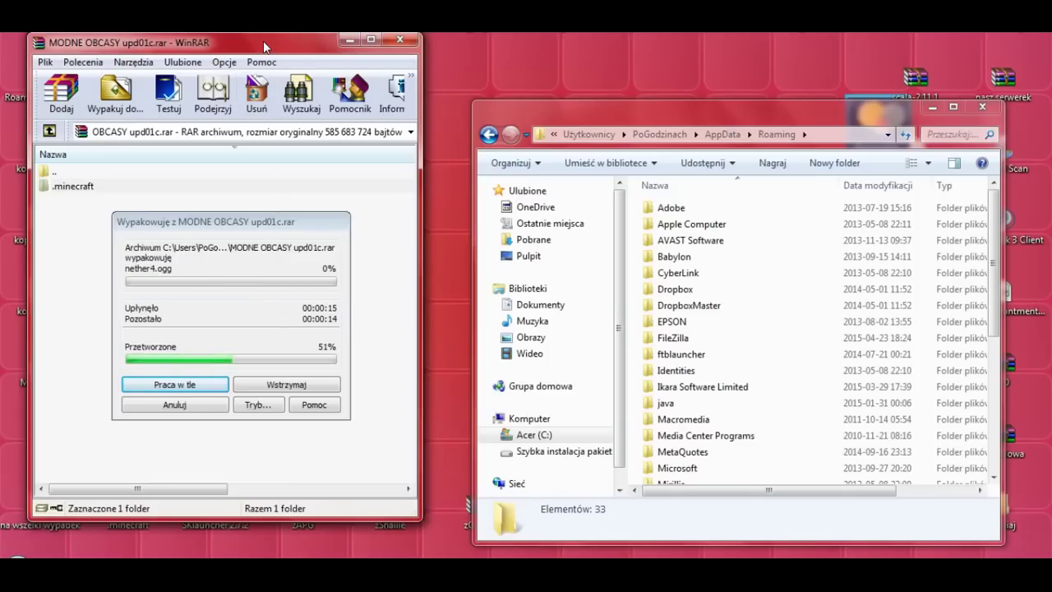
{"action": "left_click_drag", "start_coordinate": [263, 40], "coordinate": [455, 58]}
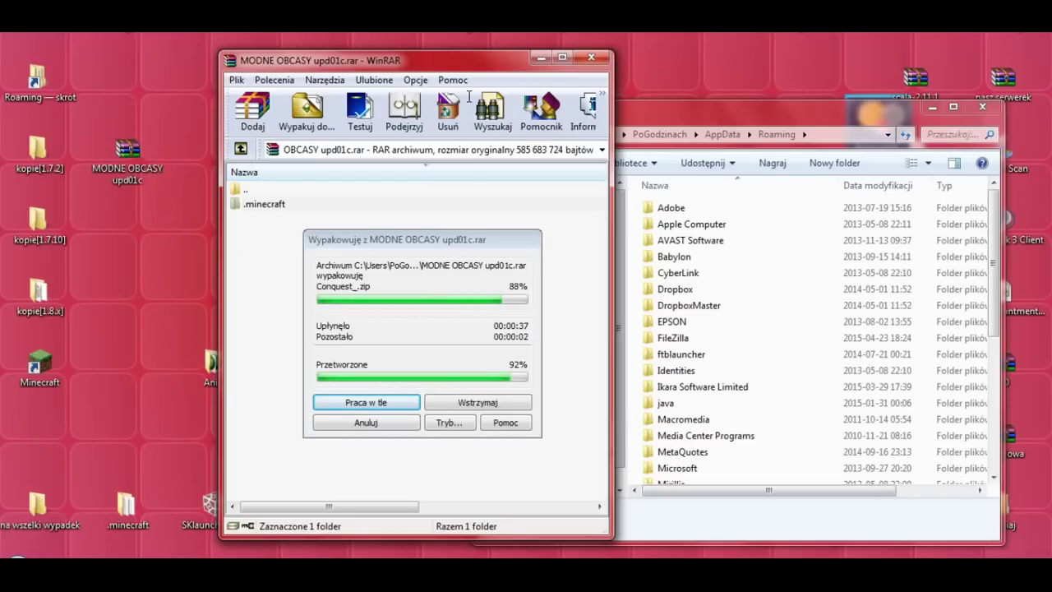
{"action": "left_click_drag", "start_coordinate": [460, 60], "coordinate": [288, 56]}
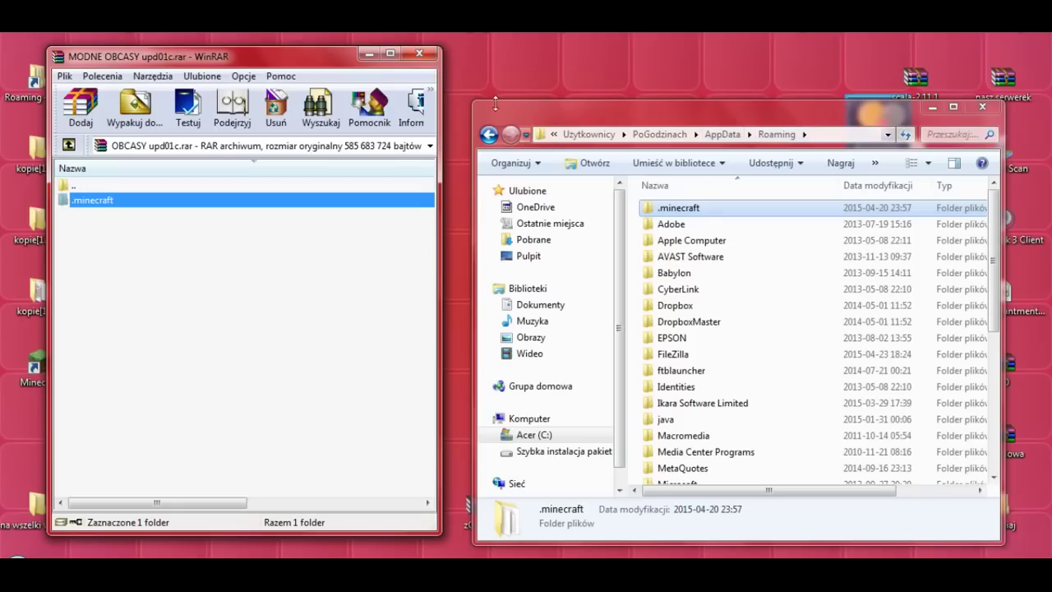
{"action": "left_click", "coordinate": [420, 53]}
{"action": "left_click_drag", "start_coordinate": [133, 147], "coordinate": [798, 60]}
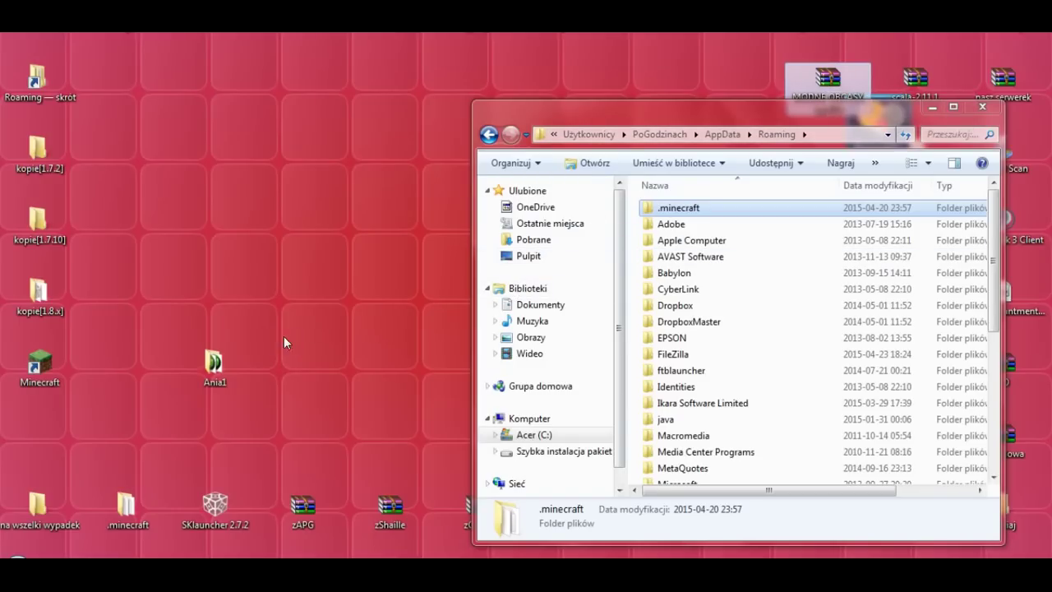
- Move the Ania1 world folder from the desktop into the saves folder of the newly extracted .minecraft
{"action": "double_click", "coordinate": [648, 212]}
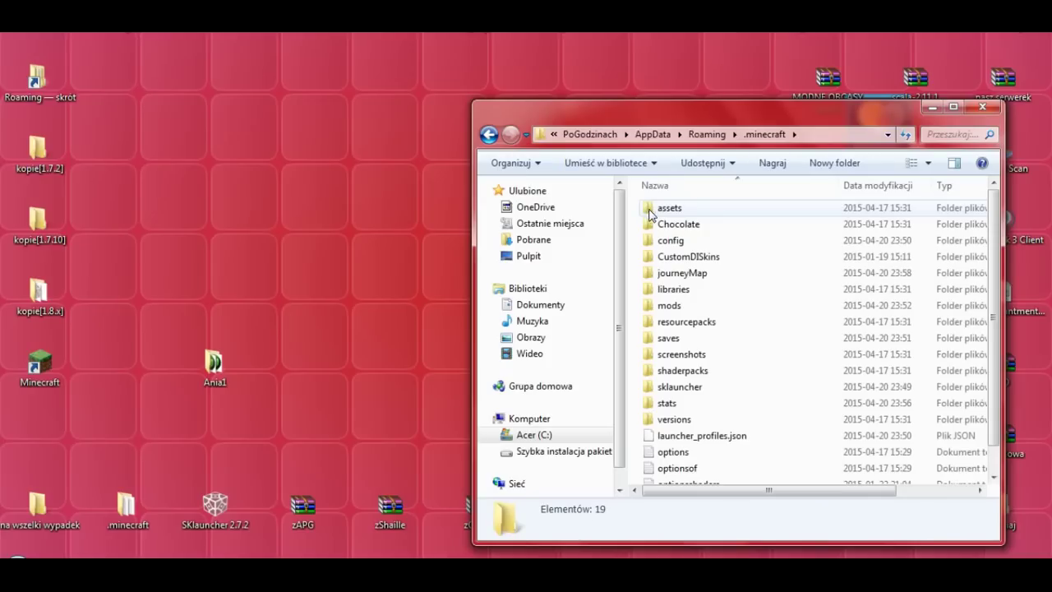
{"action": "double_click", "coordinate": [648, 339]}
{"action": "left_click_drag", "start_coordinate": [214, 362], "coordinate": [688, 306]}
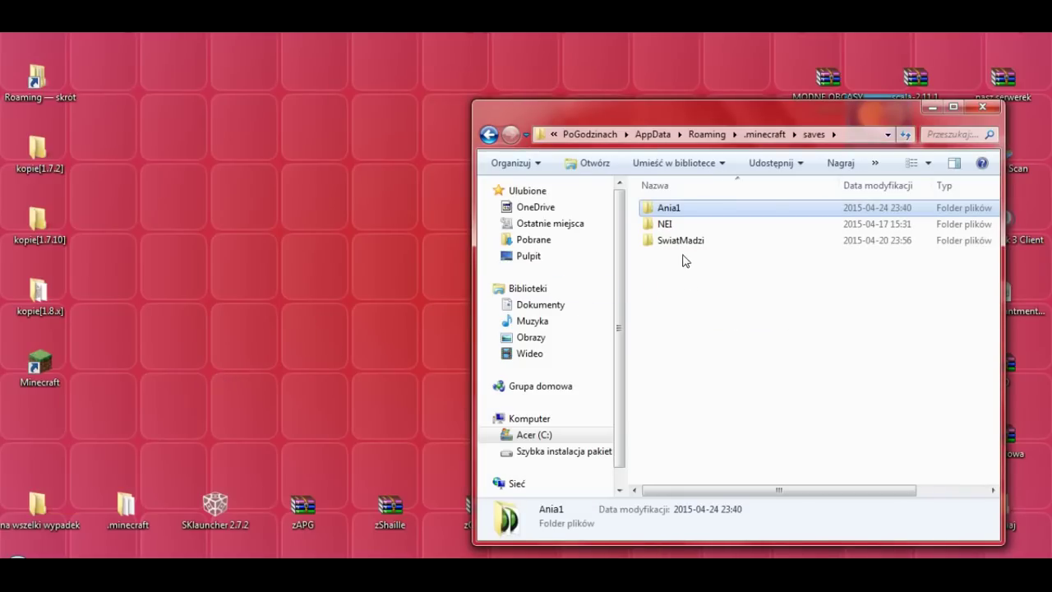
- Close the saves folder window, start the Minecraft launcher, and log in to the player's account
{"action": "left_click", "coordinate": [974, 109]}
{"action": "double_click", "coordinate": [48, 365]}
{"action": "left_click", "coordinate": [556, 287]}
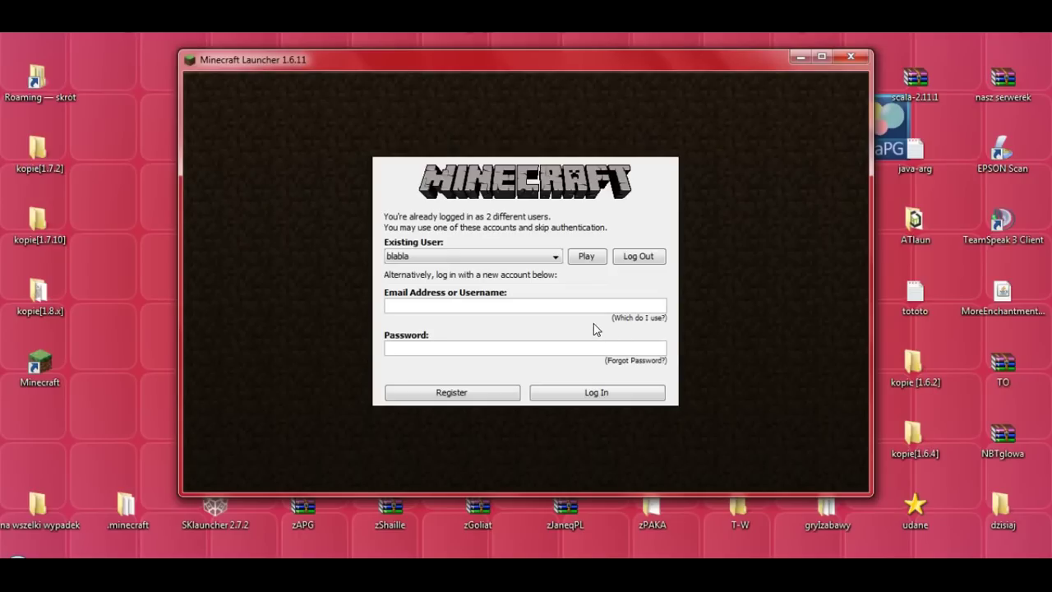
{"action": "left_click", "coordinate": [594, 304]}
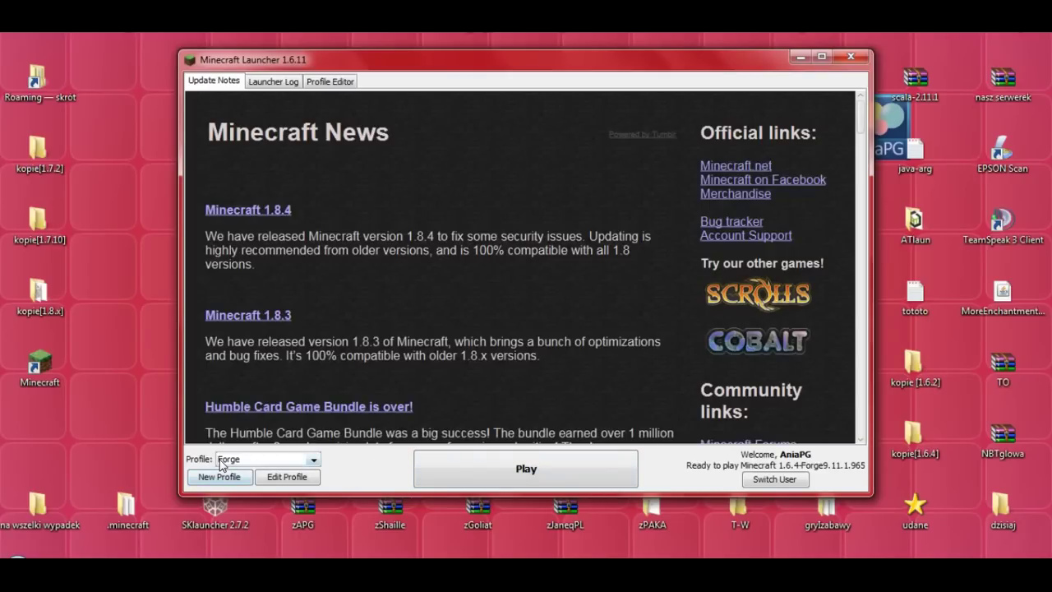
- Open the Forge profile for editing and enable its custom Java executable setting
{"action": "left_click", "coordinate": [312, 459]}
{"action": "left_click", "coordinate": [312, 461]}
{"action": "left_click", "coordinate": [286, 477]}
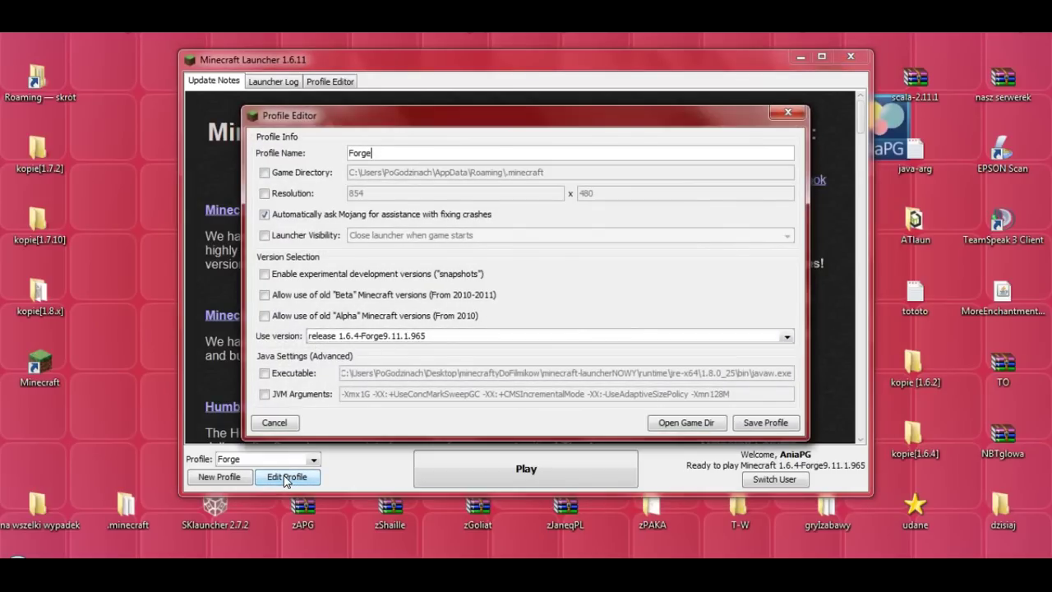
{"action": "left_click", "coordinate": [264, 375]}
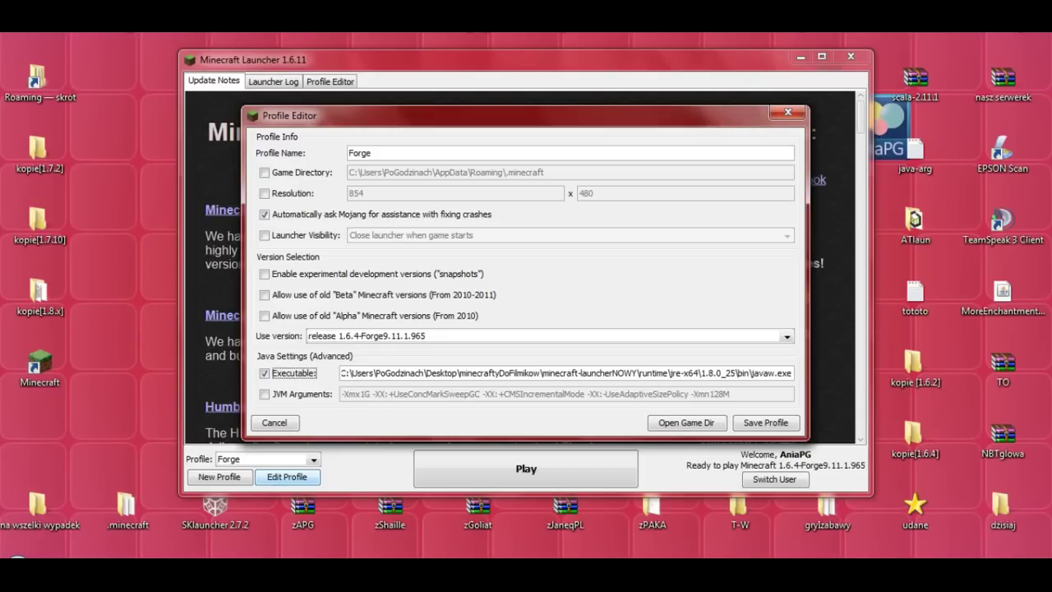
- Copy the Java 7 path from the other window and set the profile's executable to C:\Program Files\Java\jre7\bin\javaw.exe
{"action": "key", "text": "alt+Tab"}
{"action": "right_click", "coordinate": [566, 200]}
{"action": "left_click", "coordinate": [594, 249]}
{"action": "left_click", "coordinate": [953, 161]}
{"action": "left_click_drag", "start_coordinate": [341, 370], "coordinate": [794, 374]}
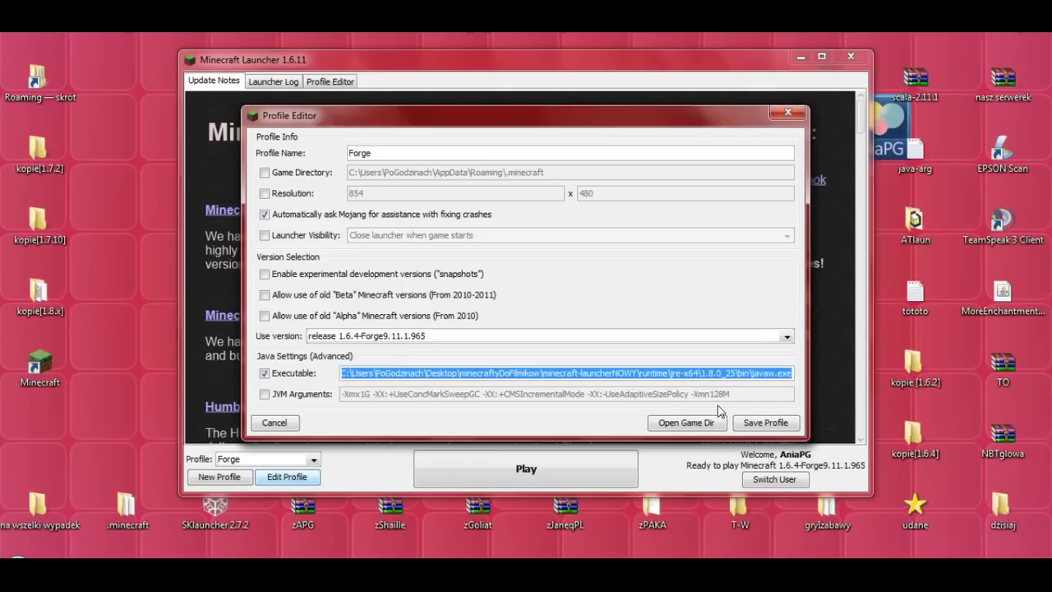
{"action": "key", "text": "ctrl+v"}
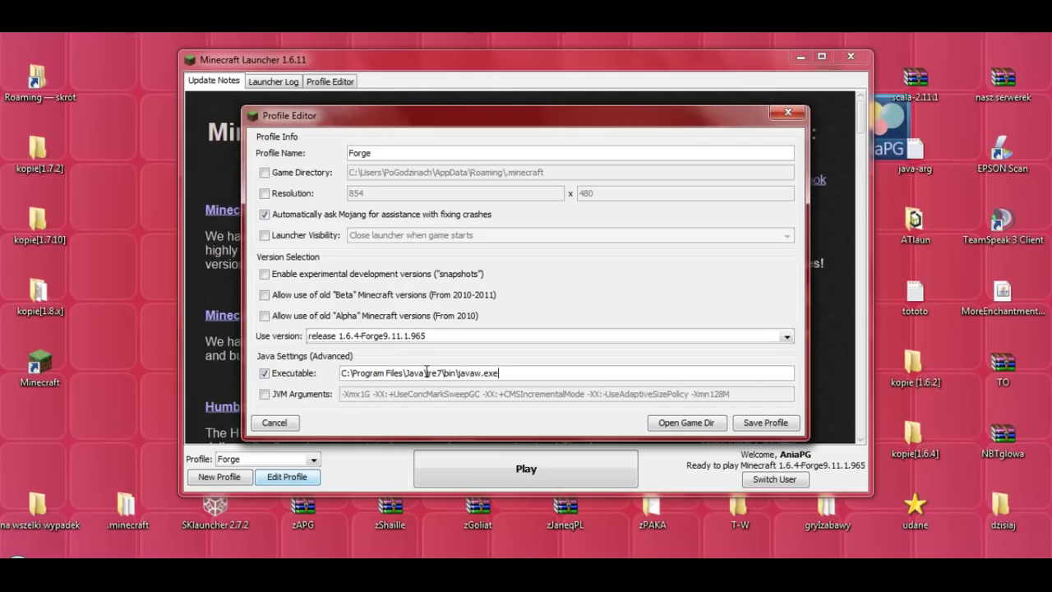
- Enable the custom JVM arguments, save the Forge profile, and launch the game with it
{"action": "left_click", "coordinate": [264, 394]}
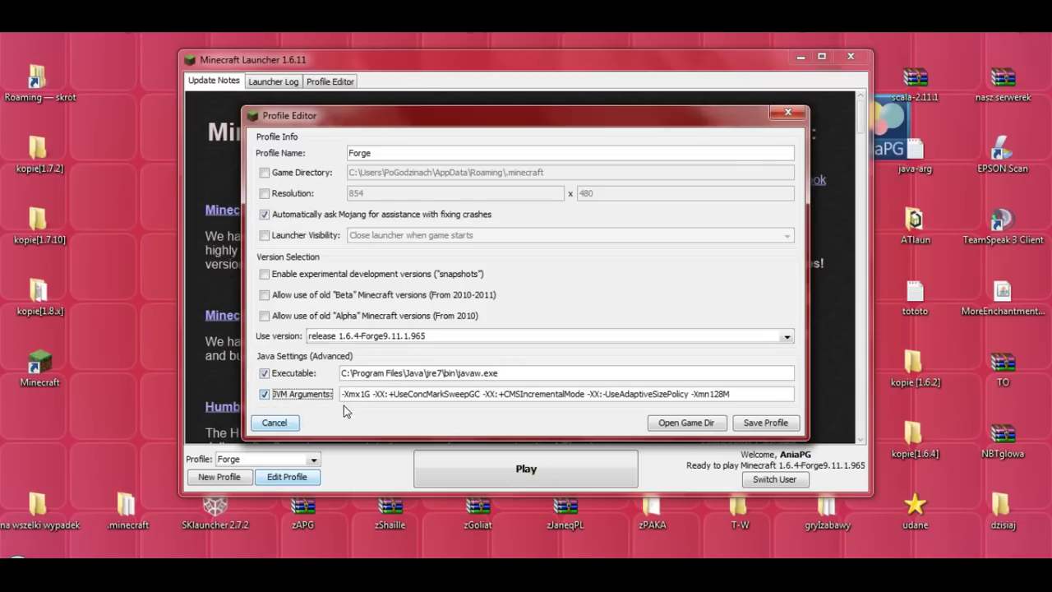
{"action": "left_click", "coordinate": [362, 394]}
{"action": "left_click", "coordinate": [758, 424]}
{"action": "left_click", "coordinate": [493, 479]}
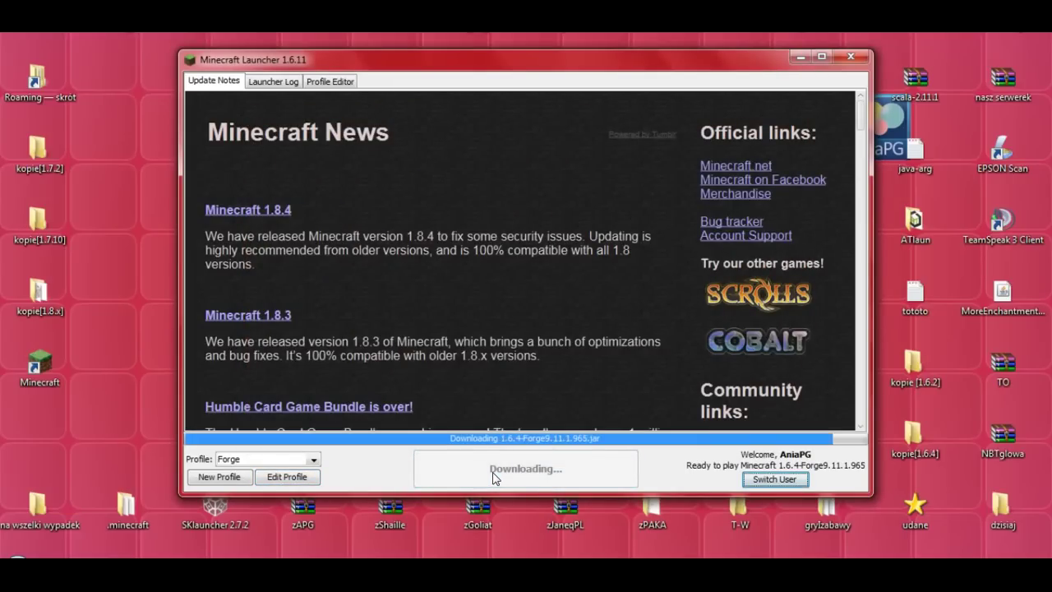